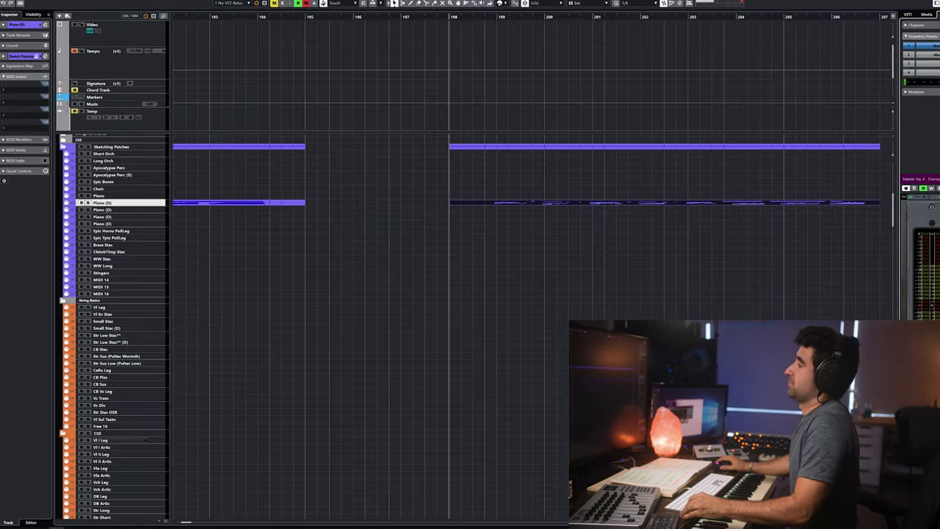
# Open the Piano (D) part starting at bar 199 in the Key Editor and play it back.
pyautogui.scroll(-3, 548, 329)
pyautogui.press('Return')
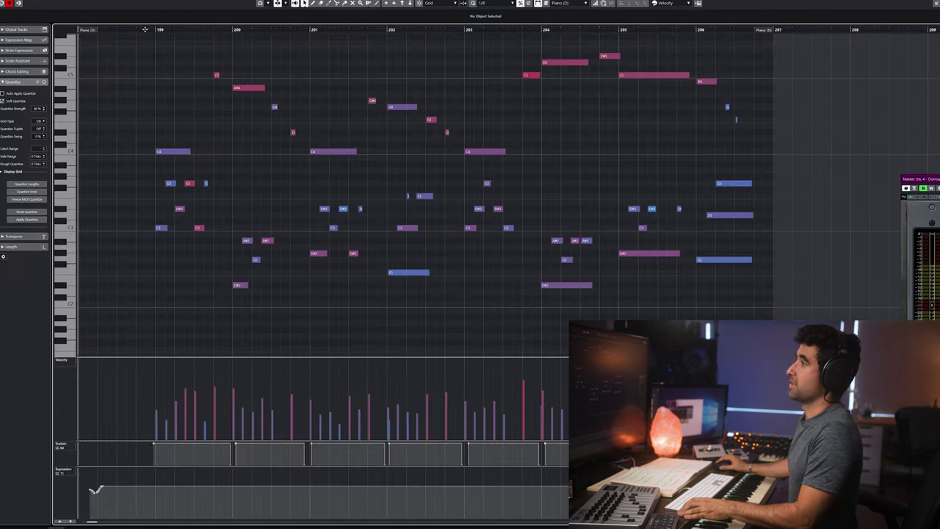
pyautogui.press('space')
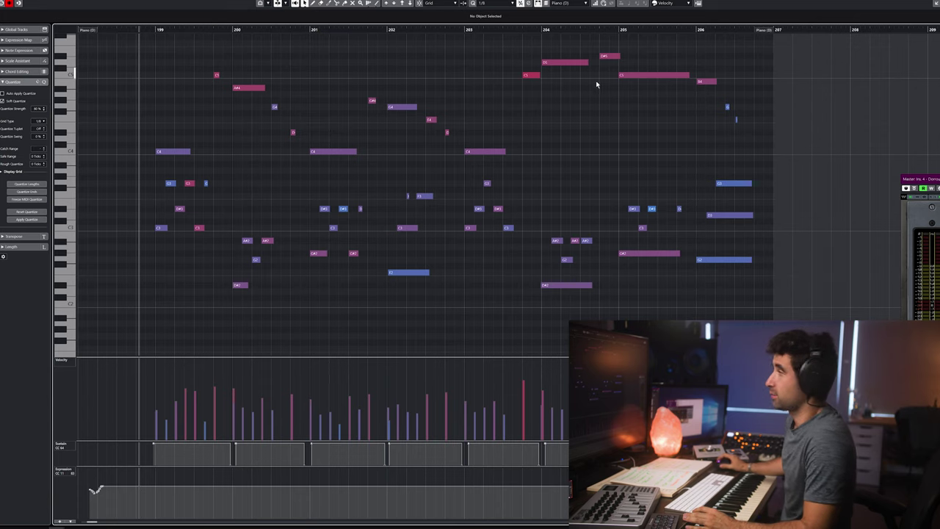
pyautogui.scroll(3, 188, 87)
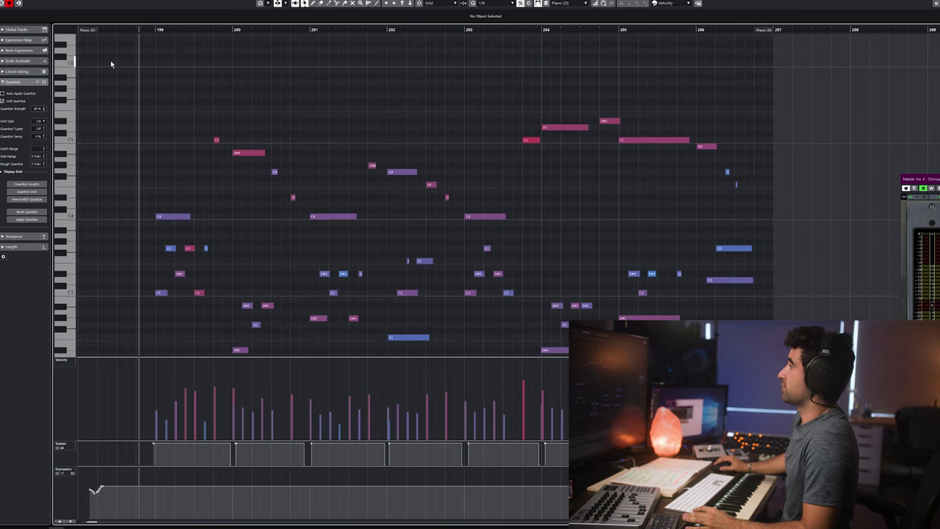
# Try to even out the velocities of all notes by scaling them down and raising them together, and undo the changes.
pyautogui.scroll(-3, 229, 107)
pyautogui.hotkey('ctrl', 'a')
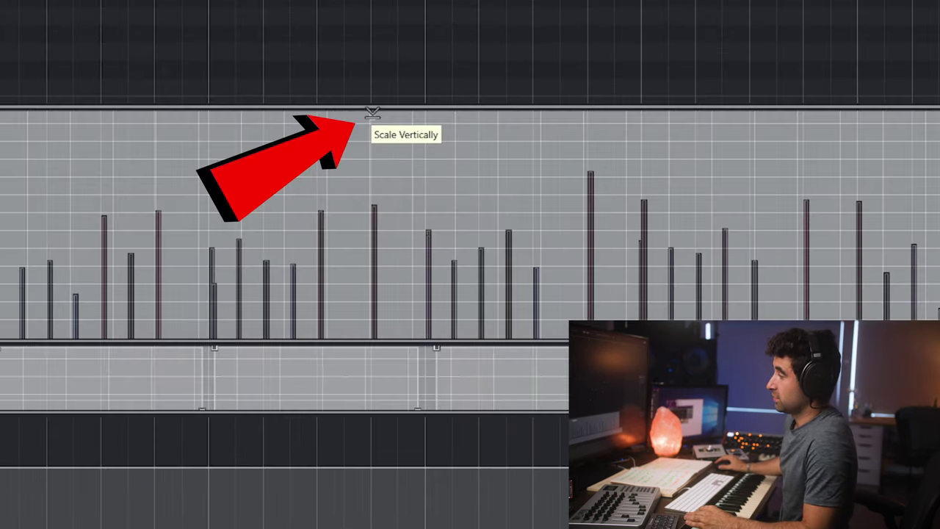
pyautogui.moveTo(373, 112); pyautogui.dragTo(395, 248)
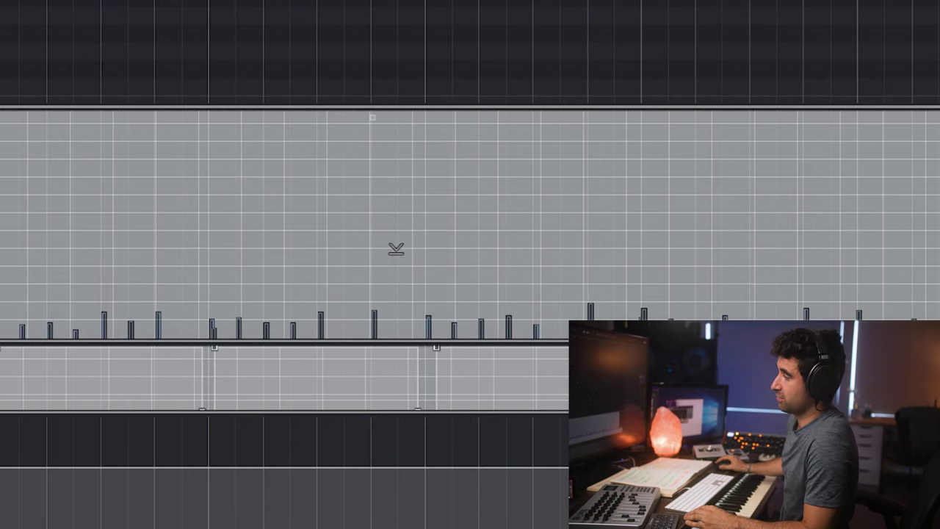
pyautogui.moveTo(199, 130); pyautogui.dragTo(191, 69)
pyautogui.hotkey('ctrl', 'z')
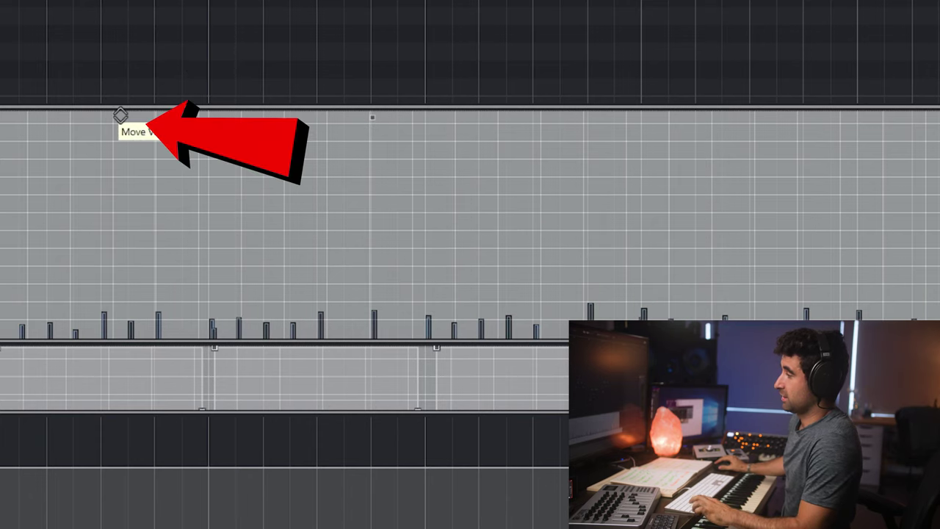
pyautogui.moveTo(120, 116); pyautogui.dragTo(130, 63)
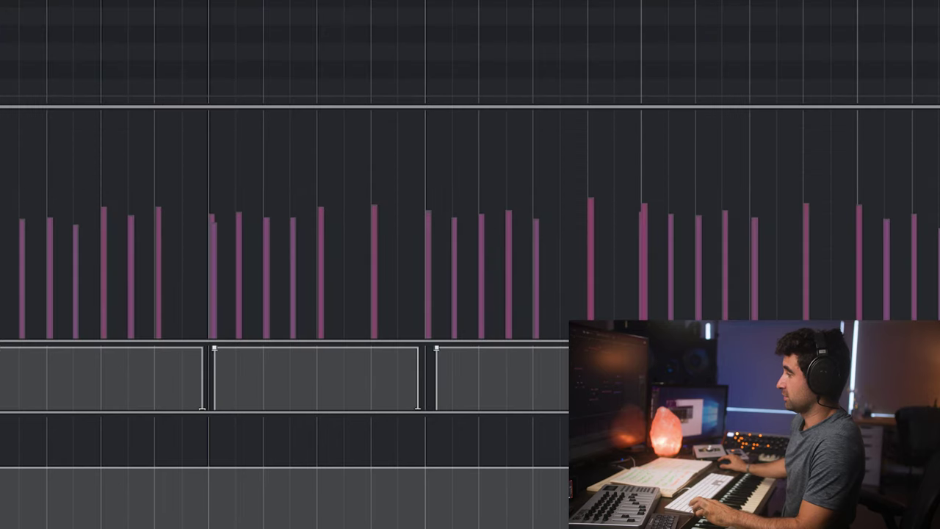
pyautogui.hotkey('ctrl', 'z')
# Examine the velocities of individual notes, including the C5 just before bar 204 and the C4 at bar 199.
pyautogui.press('space')
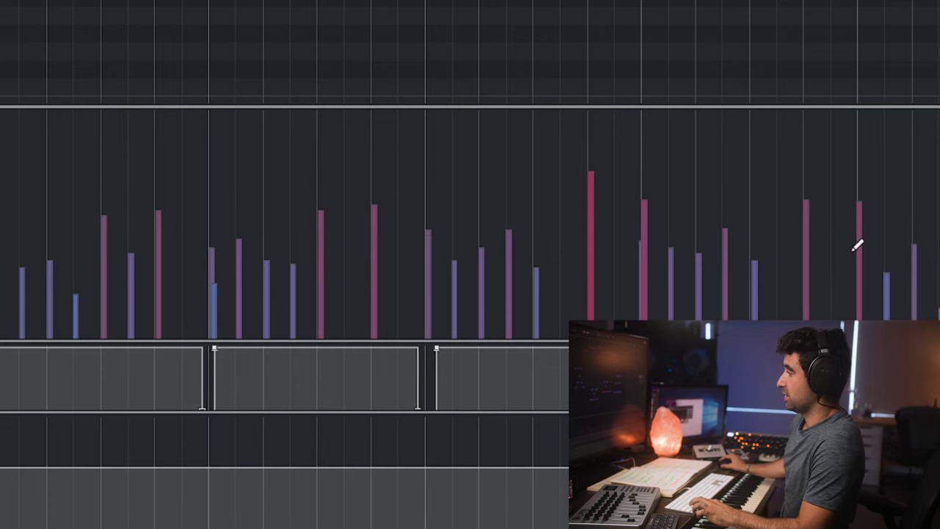
pyautogui.moveTo(598, 162)
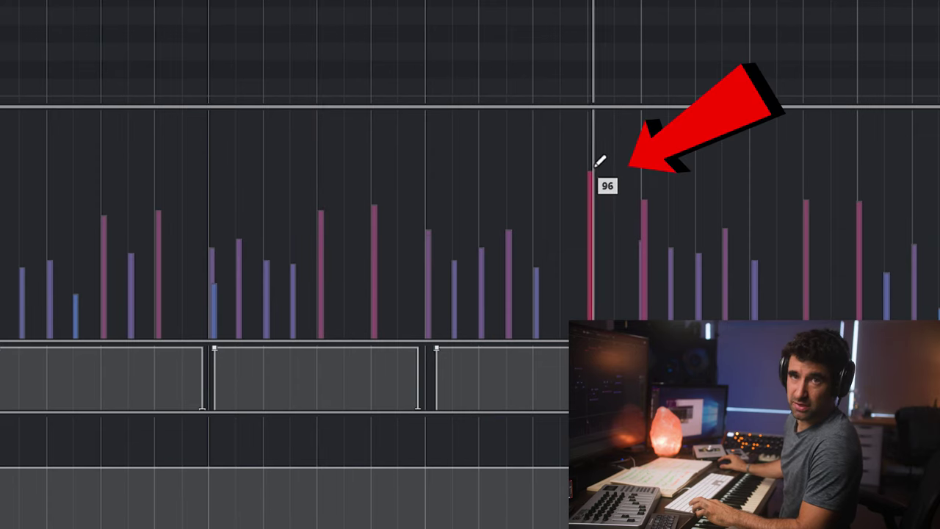
pyautogui.moveTo(547, 263)
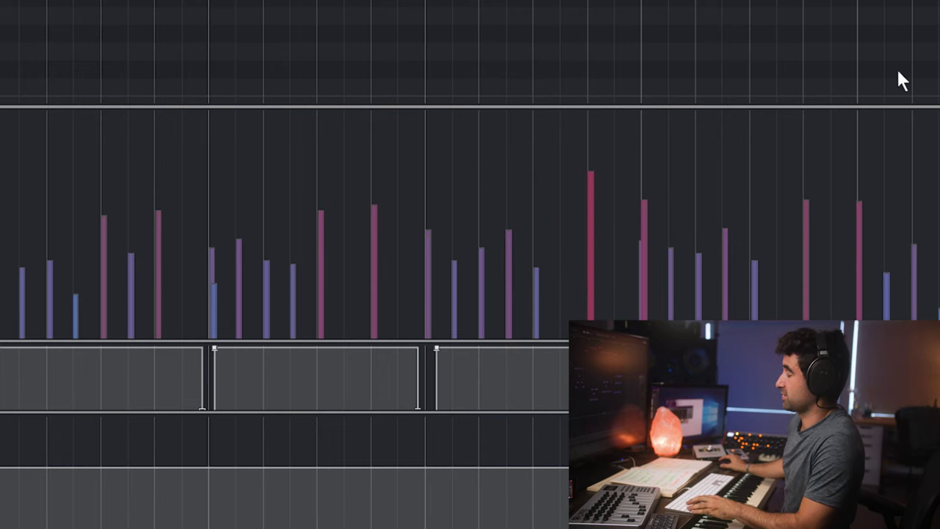
pyautogui.press('c')
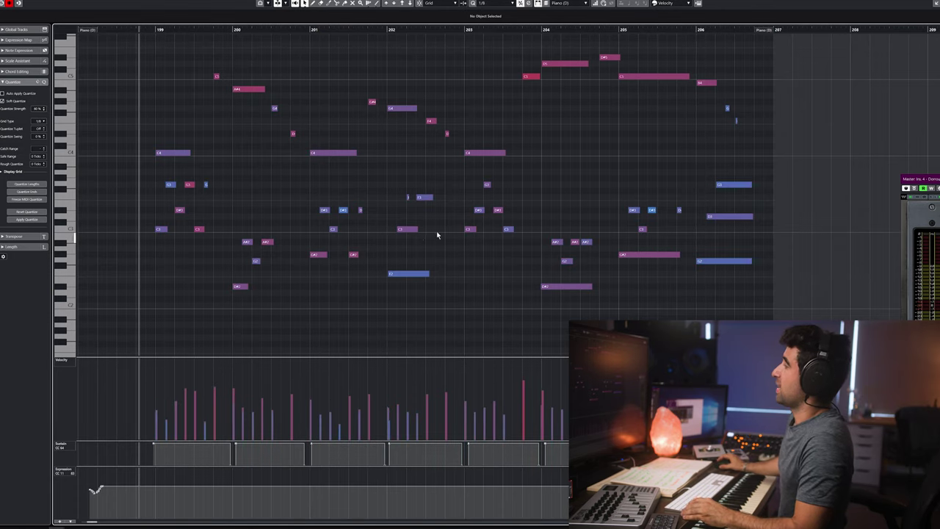
pyautogui.moveTo(533, 76); pyautogui.dragTo(532, 106)
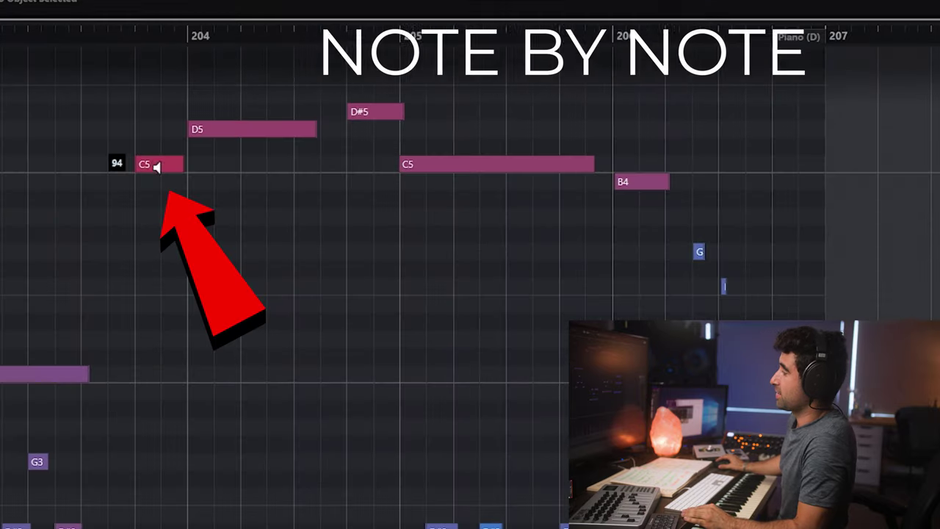
pyautogui.moveTo(159, 223); pyautogui.dragTo(157, 227)
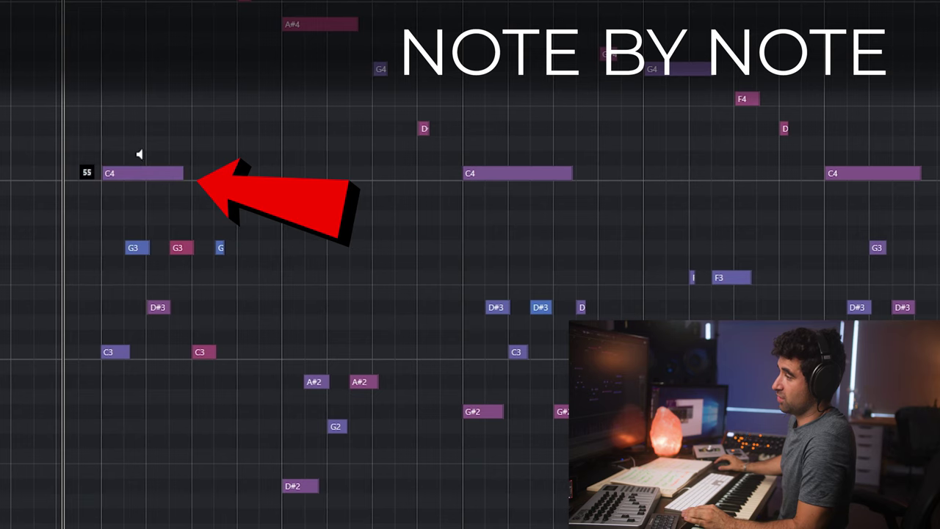
pyautogui.moveTo(148, 127); pyautogui.dragTo(148, 125)
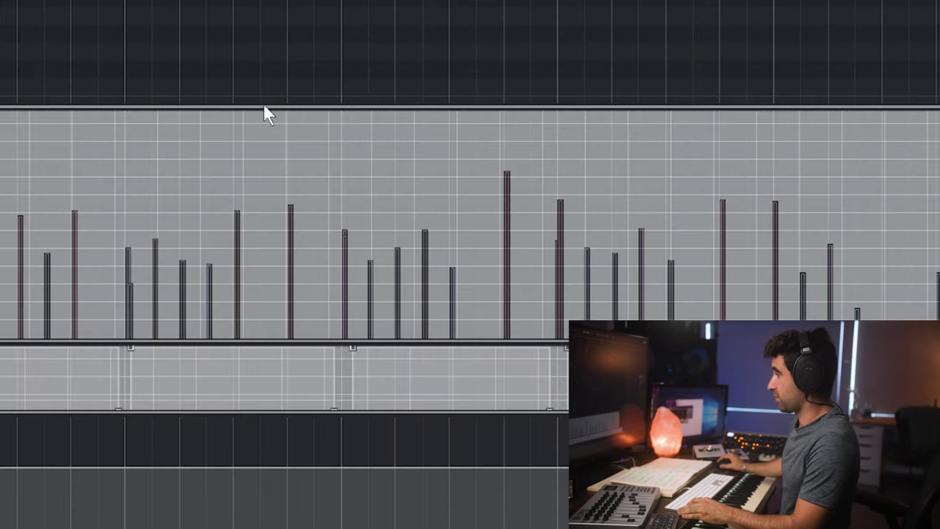
# Try to compress and raise the velocities of all notes, play the passage back, and undo both velocity changes.
pyautogui.moveTo(294, 112); pyautogui.dragTo(297, 245)
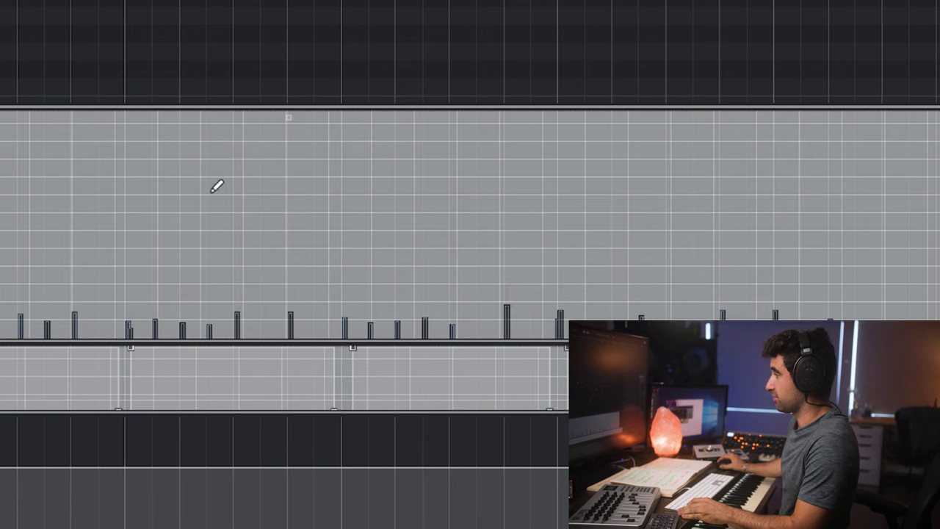
pyautogui.moveTo(131, 124); pyautogui.dragTo(136, 72)
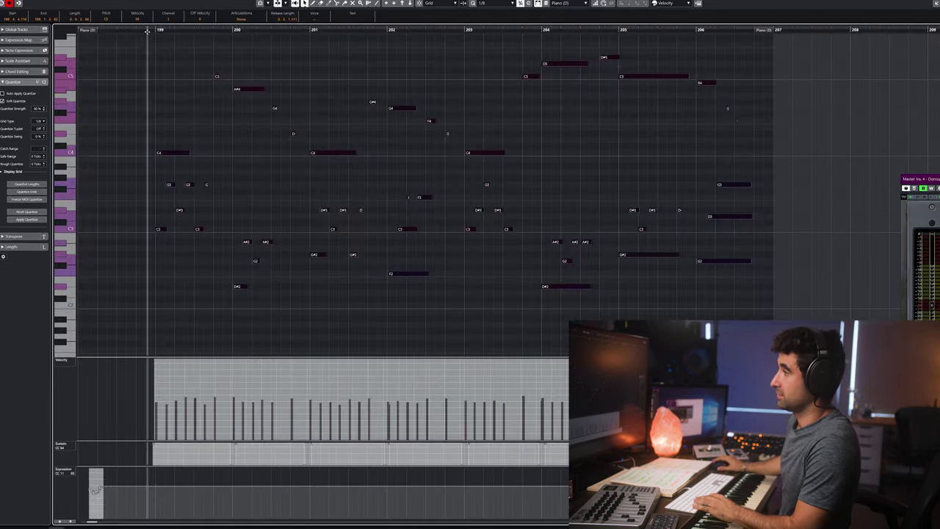
pyautogui.click(238, 118)
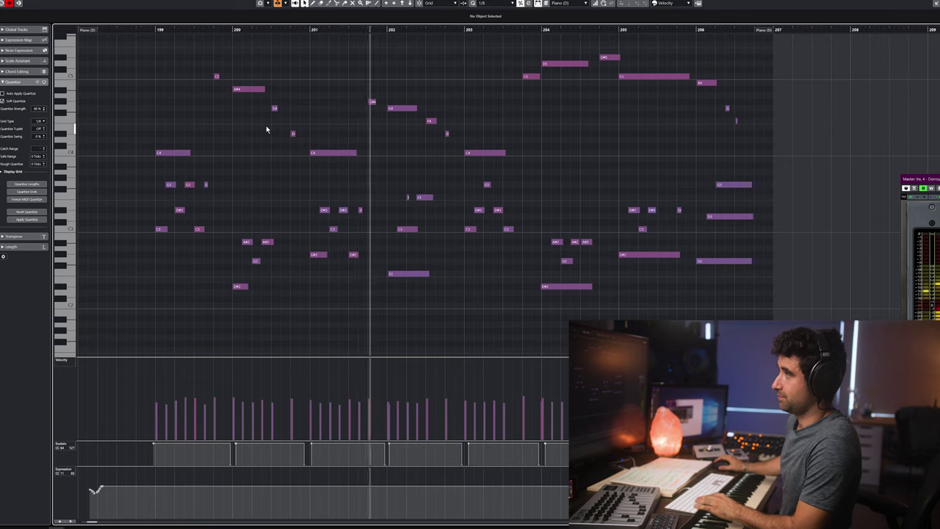
pyautogui.press('space')
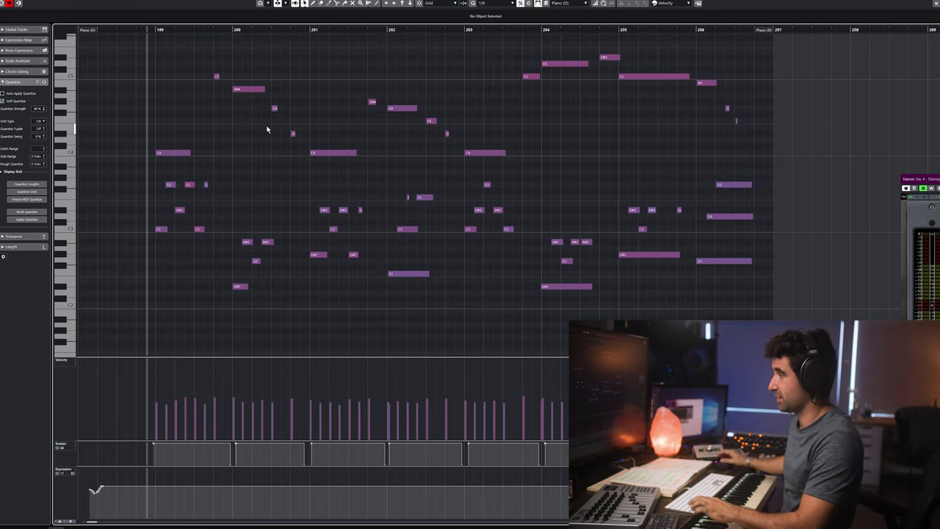
pyautogui.hotkey('ctrl', 'z')
pyautogui.hotkey('ctrl', 'z')
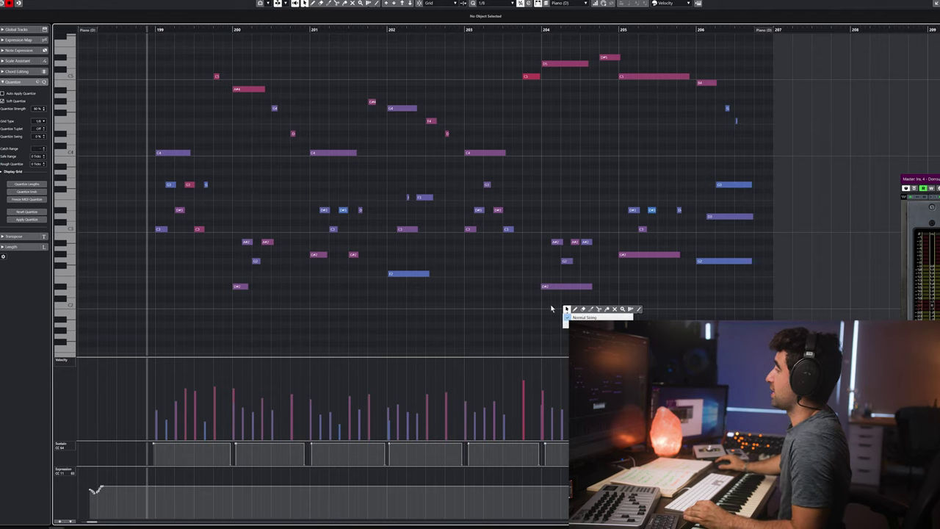
# Select all notes in the part and raise their velocities together by the same moderate amount.
pyautogui.hotkey('ctrl', 'a')
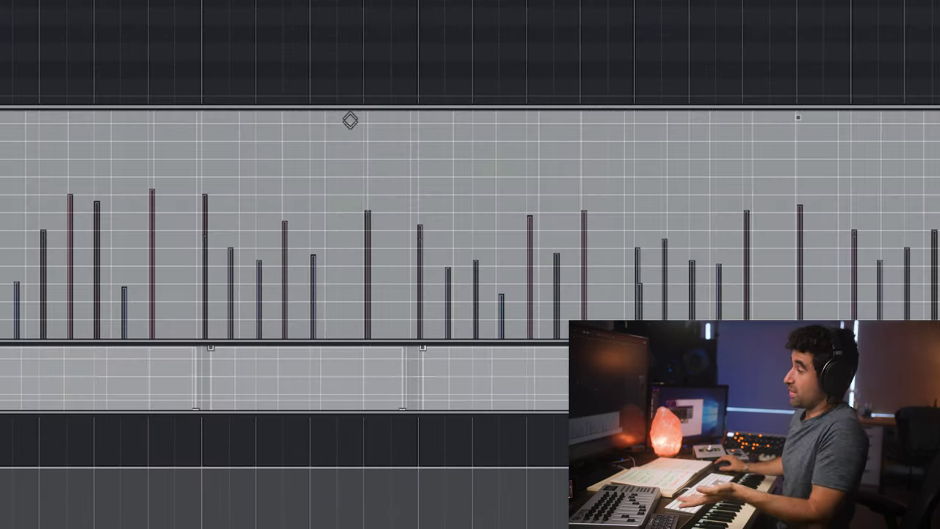
pyautogui.moveTo(349, 96)
pyautogui.mouseDown()
pyautogui.moveTo(350, 76)
pyautogui.moveTo(357, 101)
pyautogui.mouseUp()
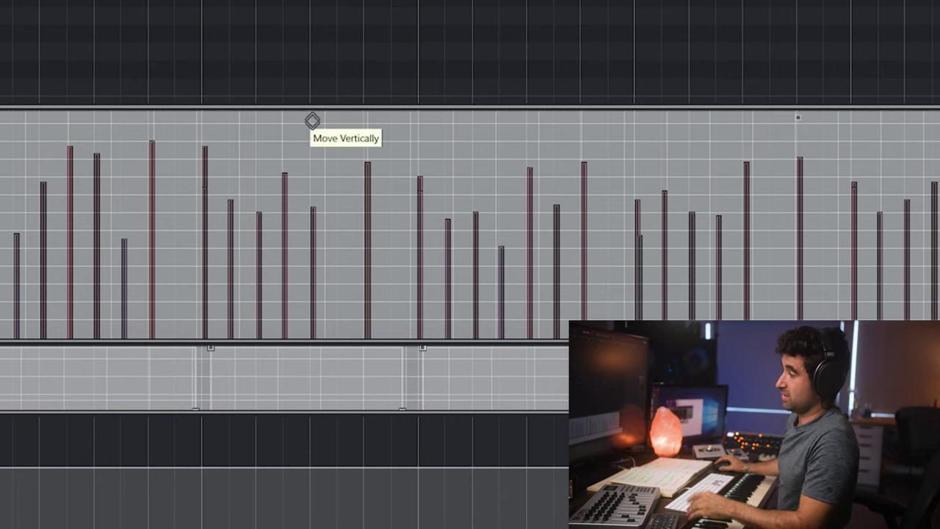
# Try to push all velocities to the ceiling, scale them down and raise them again, play the passage, and undo those changes.
pyautogui.moveTo(312, 120); pyautogui.dragTo(321, 86)
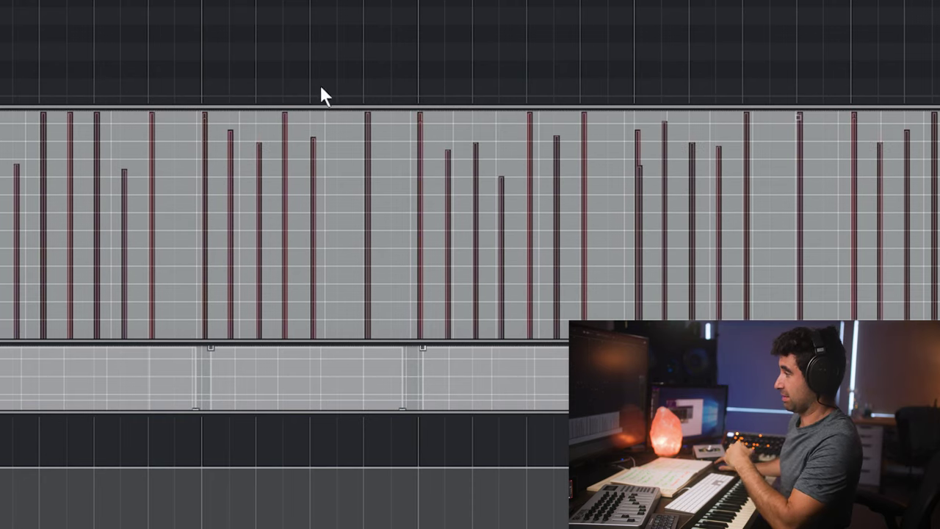
pyautogui.moveTo(254, 155); pyautogui.dragTo(255, 214)
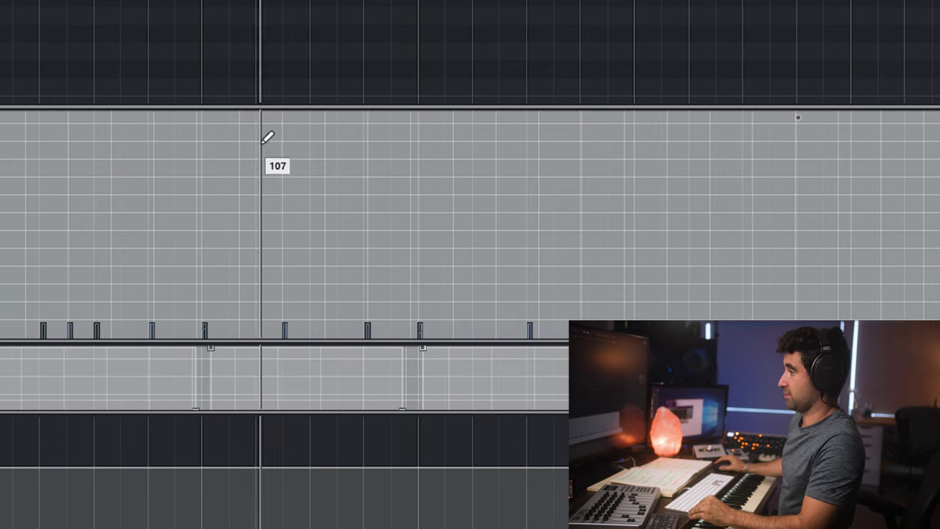
pyautogui.moveTo(264, 118); pyautogui.dragTo(279, 45)
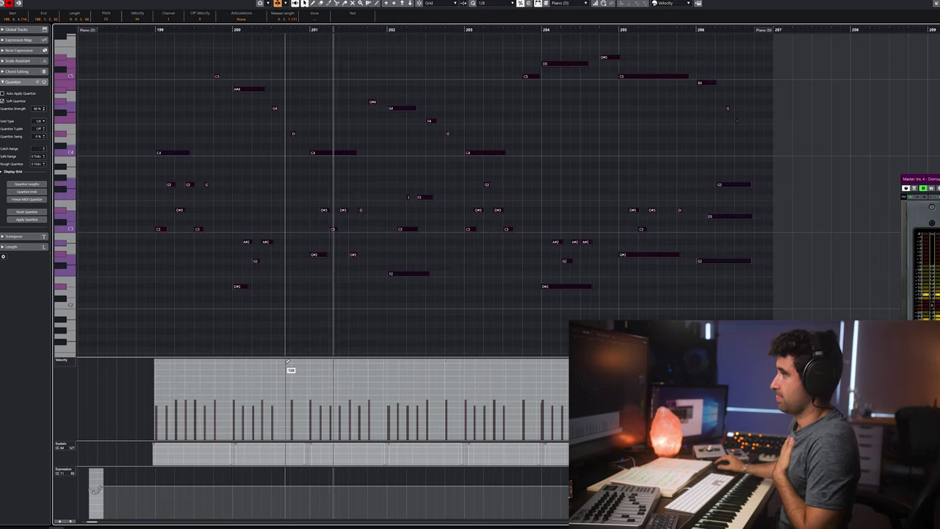
pyautogui.click(340, 295)
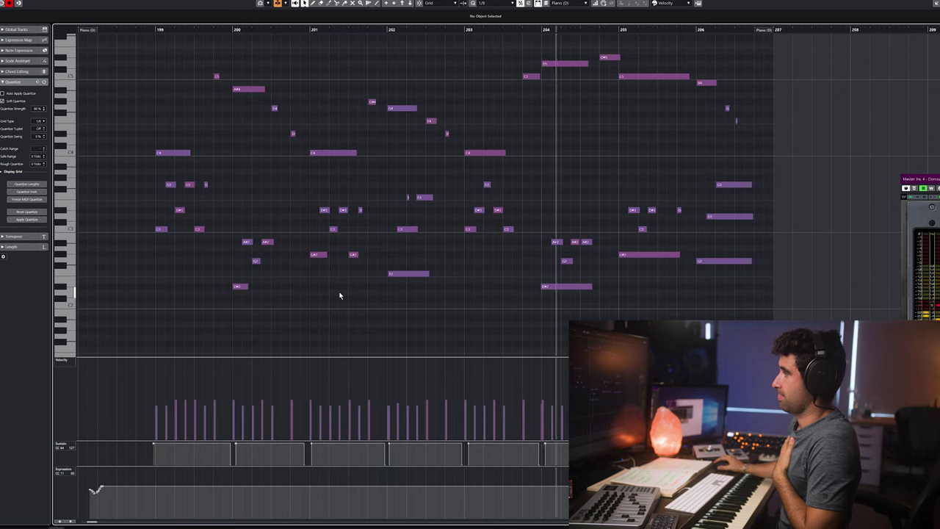
pyautogui.press('space')
pyautogui.hotkey('ctrl', 'z')
pyautogui.hotkey('ctrl', 'z')
pyautogui.hotkey('ctrl', 'z')
pyautogui.hotkey('ctrl', 'z')
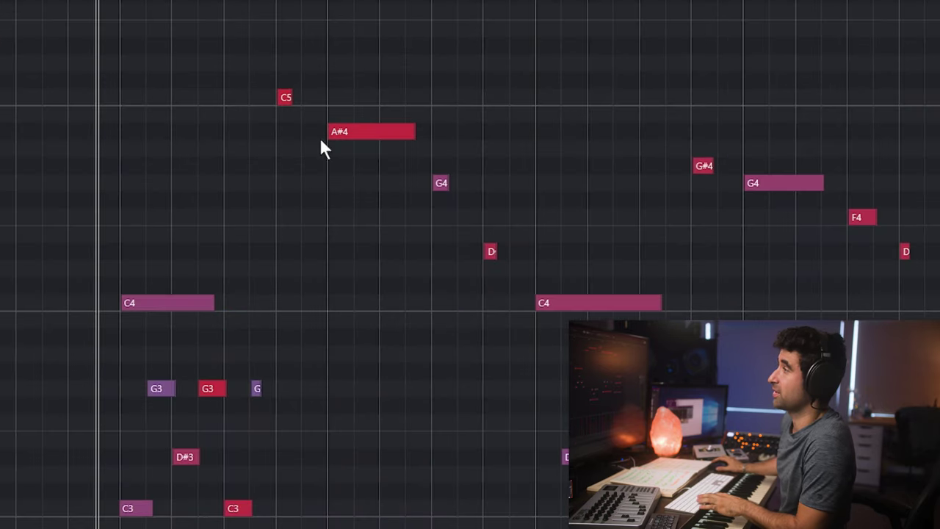
# Play the passage, select the melody notes from C4 upward across bars 199 to 206, and even out their velocities.
pyautogui.press('space')
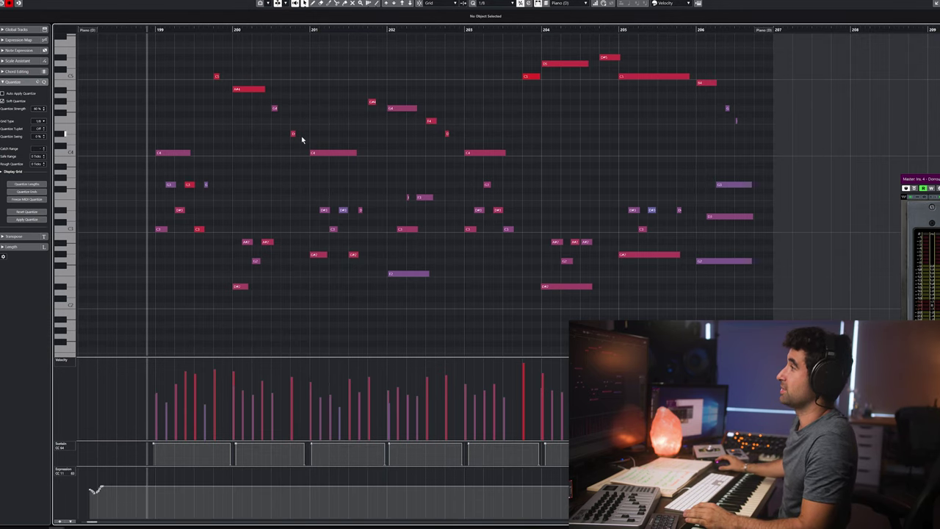
pyautogui.moveTo(751, 153); pyautogui.dragTo(144, 82)
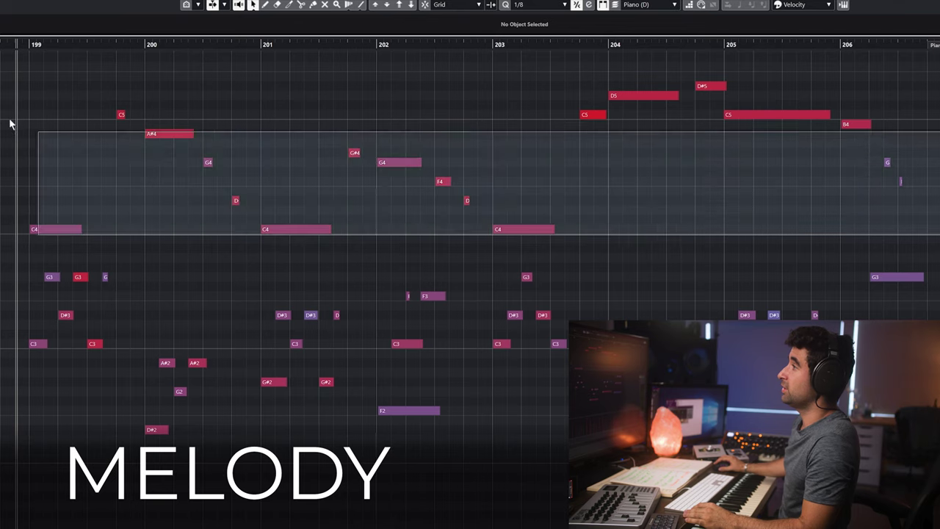
pyautogui.moveTo(11, 123); pyautogui.dragTo(16, 91)
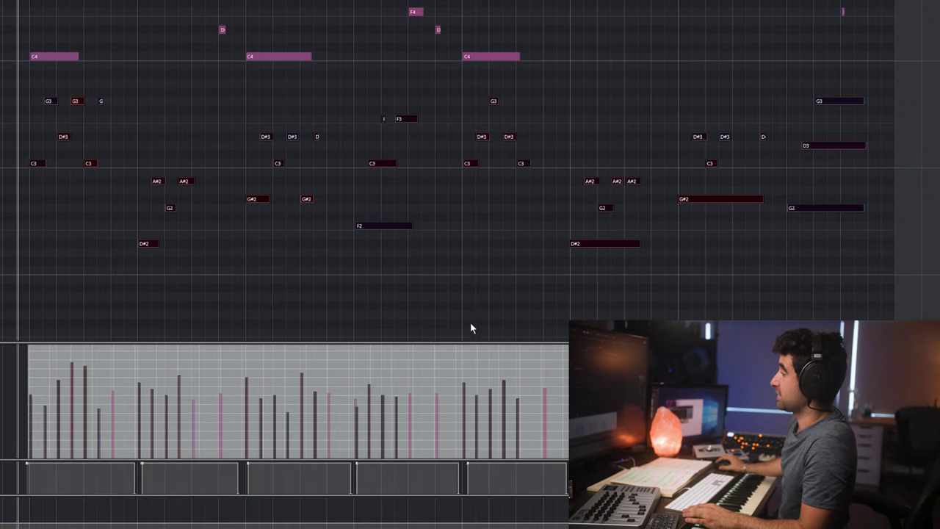
# Scale down the velocities of the accompaniment notes below C4 and fine-tune their level against the melody during playback.
pyautogui.moveTo(424, 344); pyautogui.dragTo(426, 411)
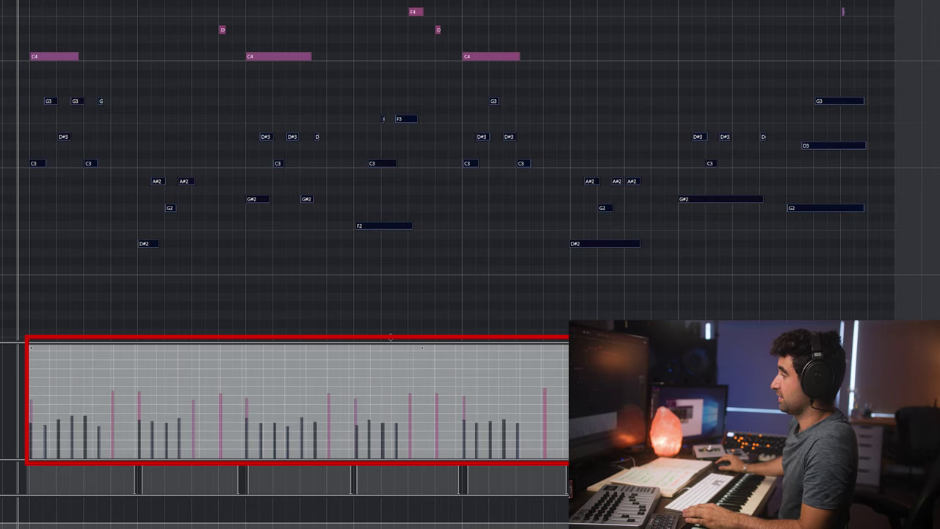
pyautogui.click(303, 272)
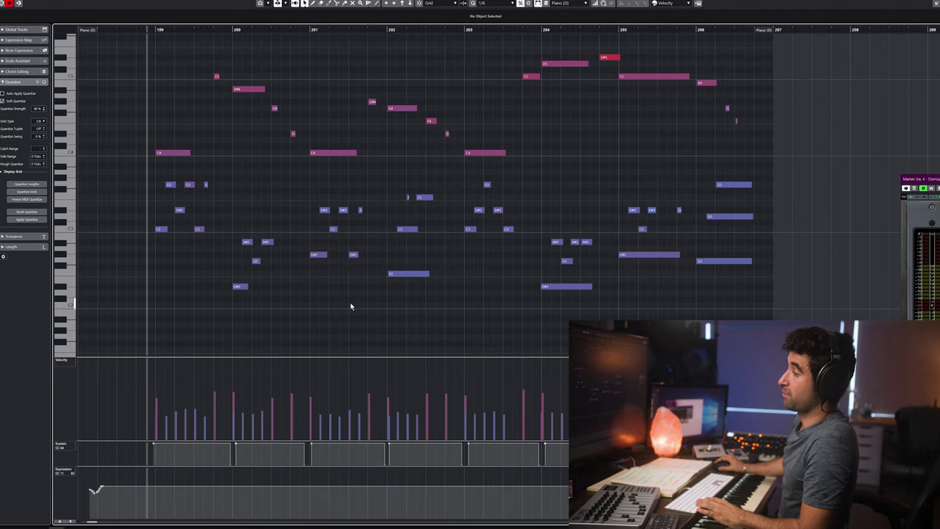
pyautogui.moveTo(524, 277); pyautogui.dragTo(96, 176)
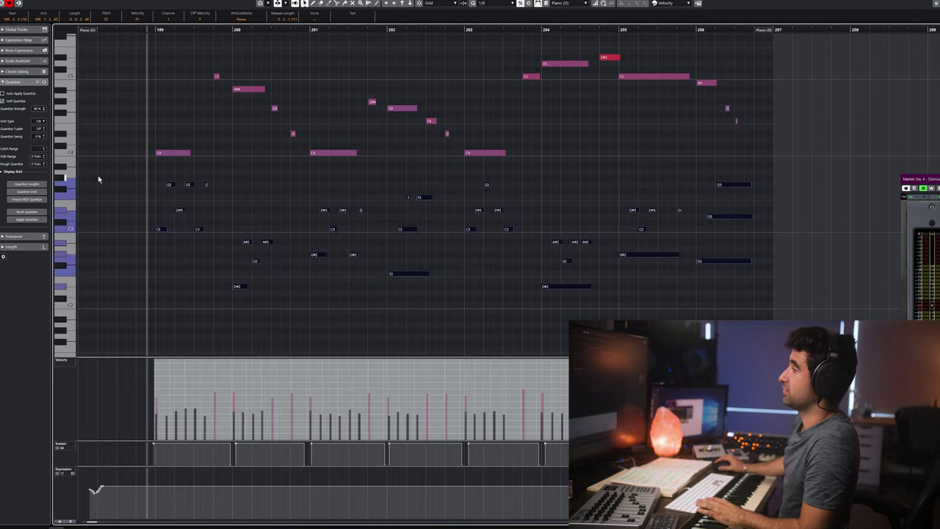
pyautogui.press('space')
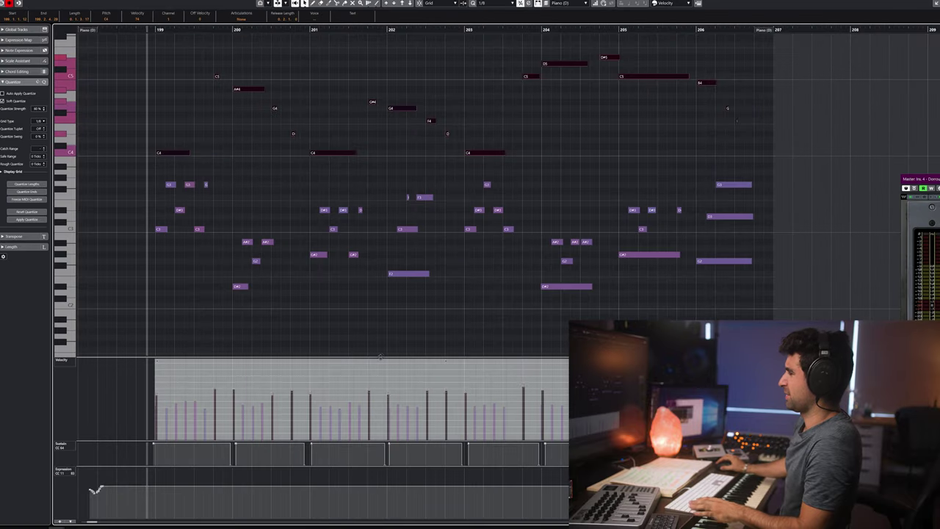
# Play back the balance between melody and accompaniment, and reselect the melody notes from C4 upward for velocity adjustment.
pyautogui.press('space')
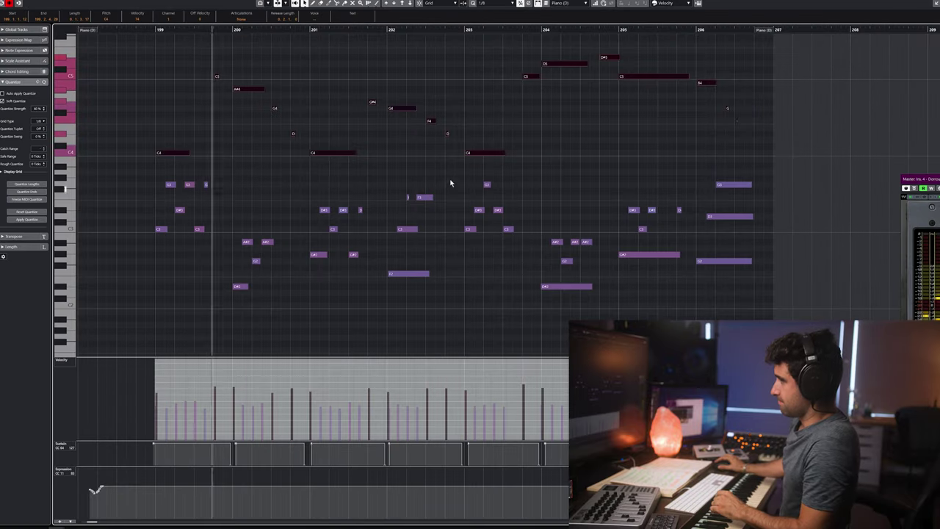
pyautogui.click(438, 168)
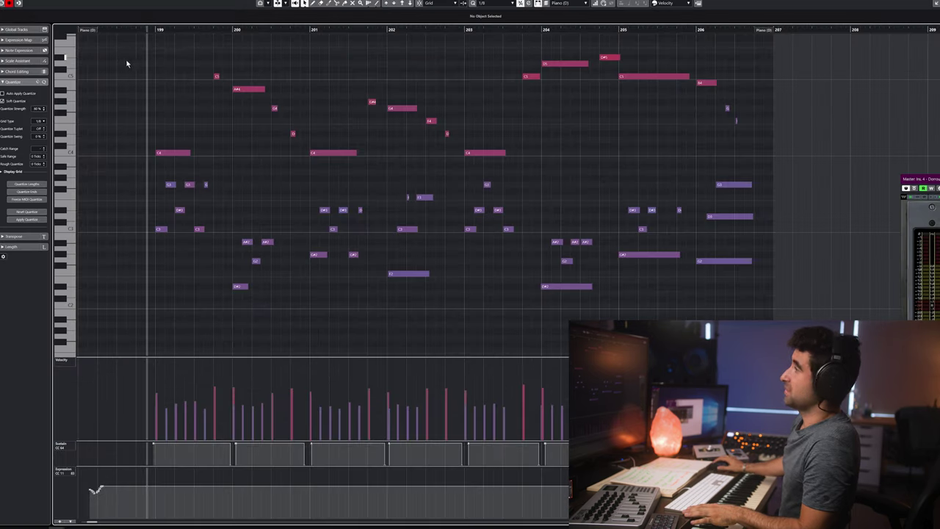
pyautogui.moveTo(119, 56); pyautogui.dragTo(716, 156)
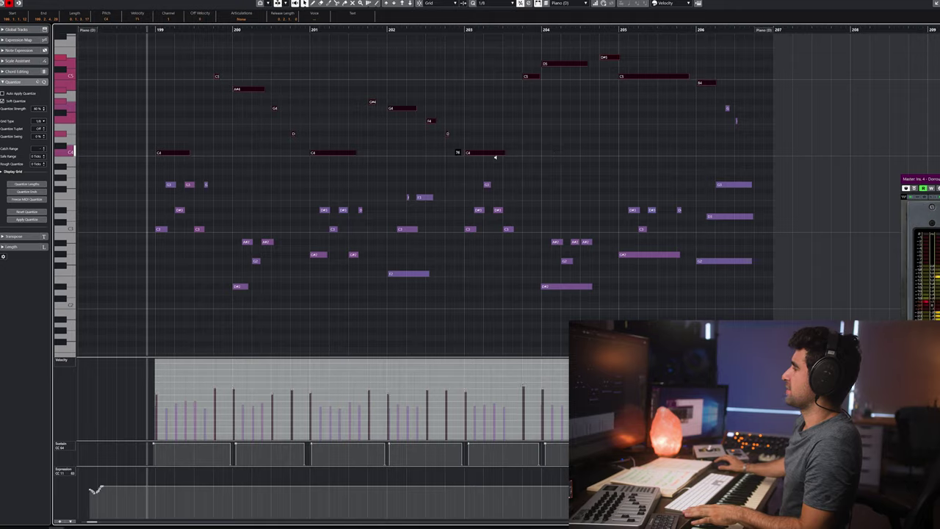